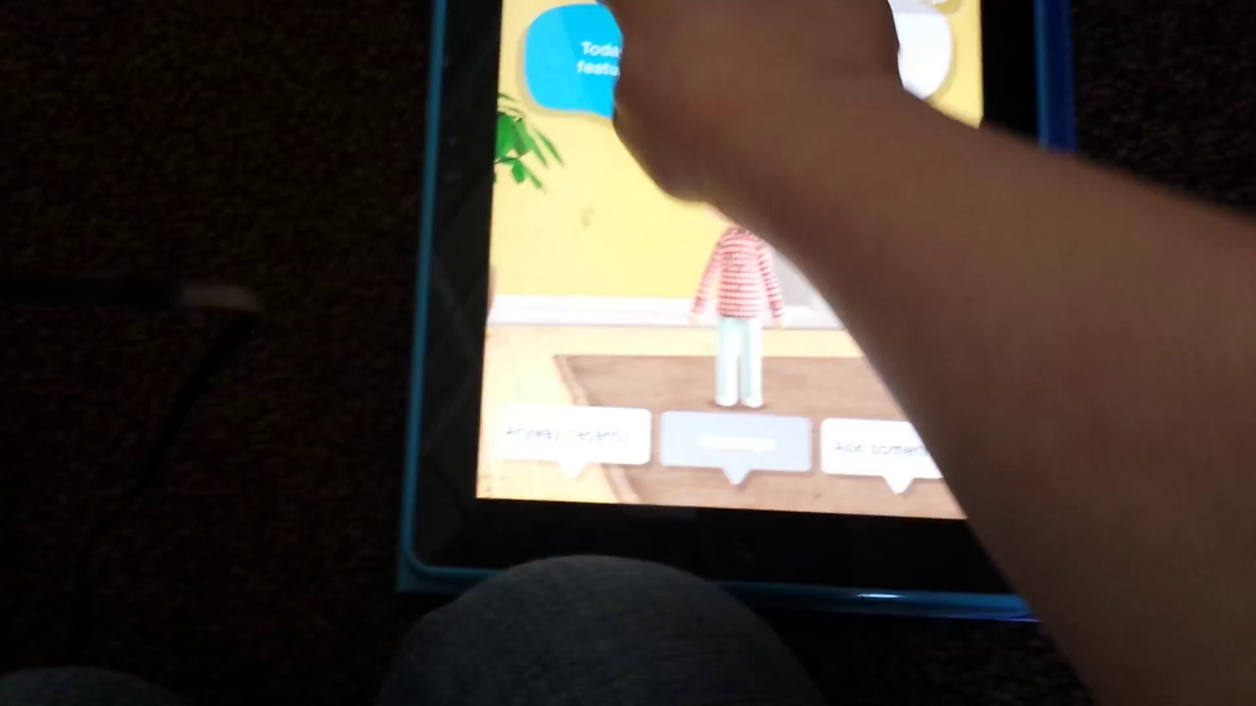
Answer the Mii's question in its room to close the speech prompt.
click(628, 39)
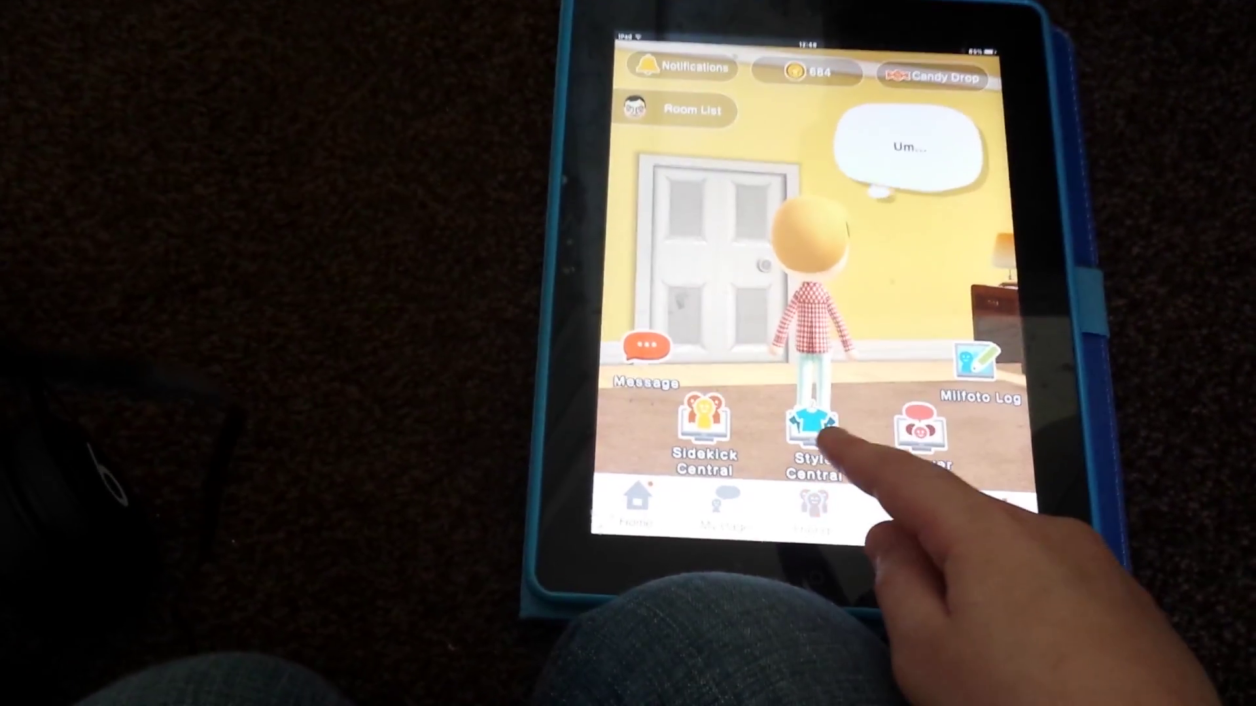
Go to the Friend List and bring up the Add/Invite Friend page.
click(814, 505)
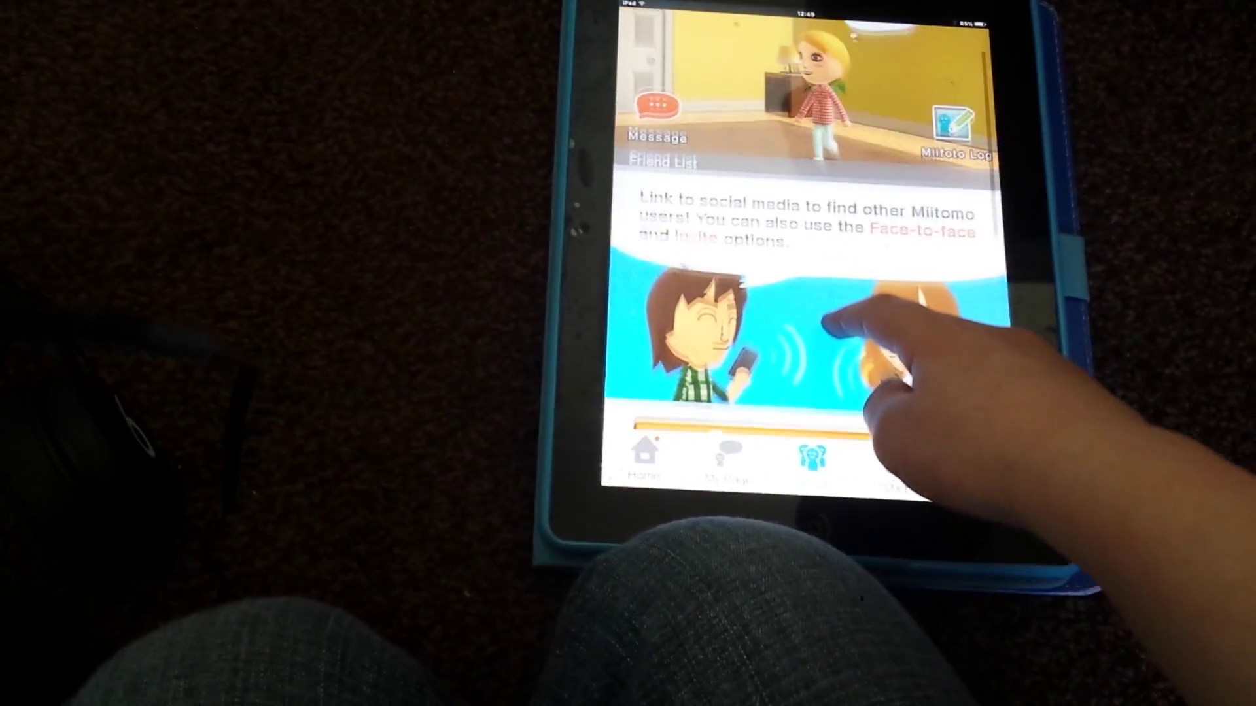
drag(829, 260, 896, 196)
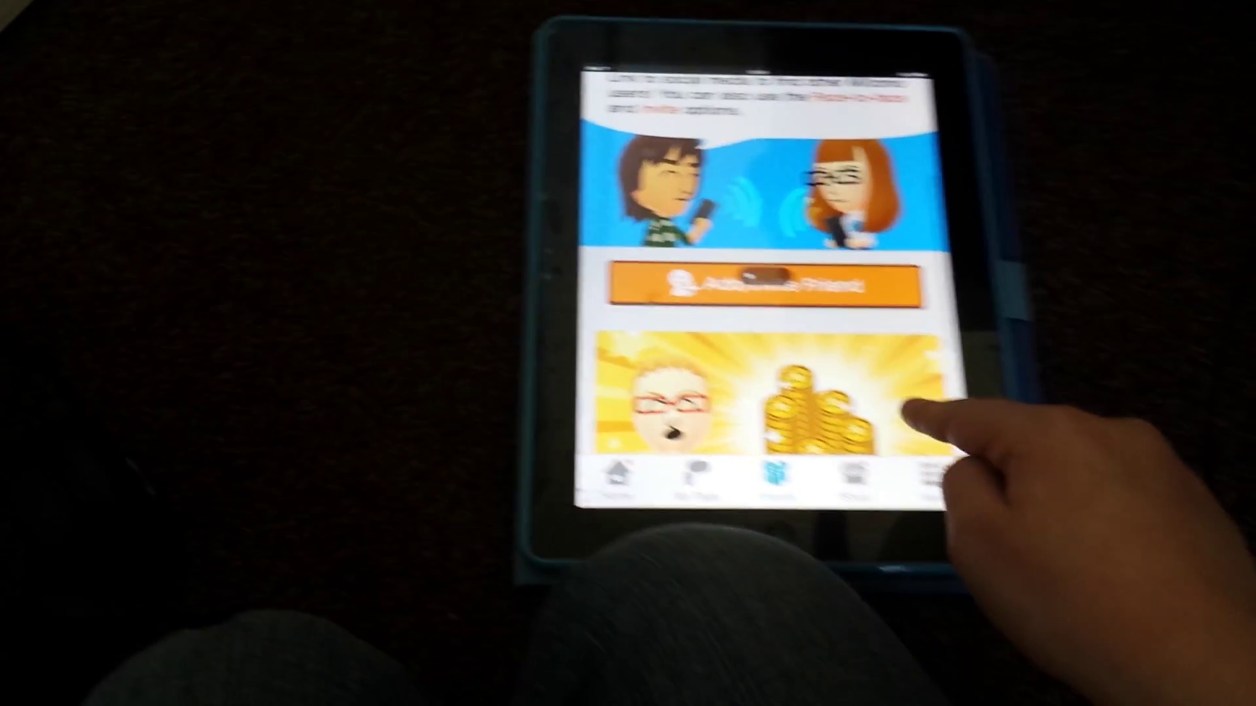
click(844, 314)
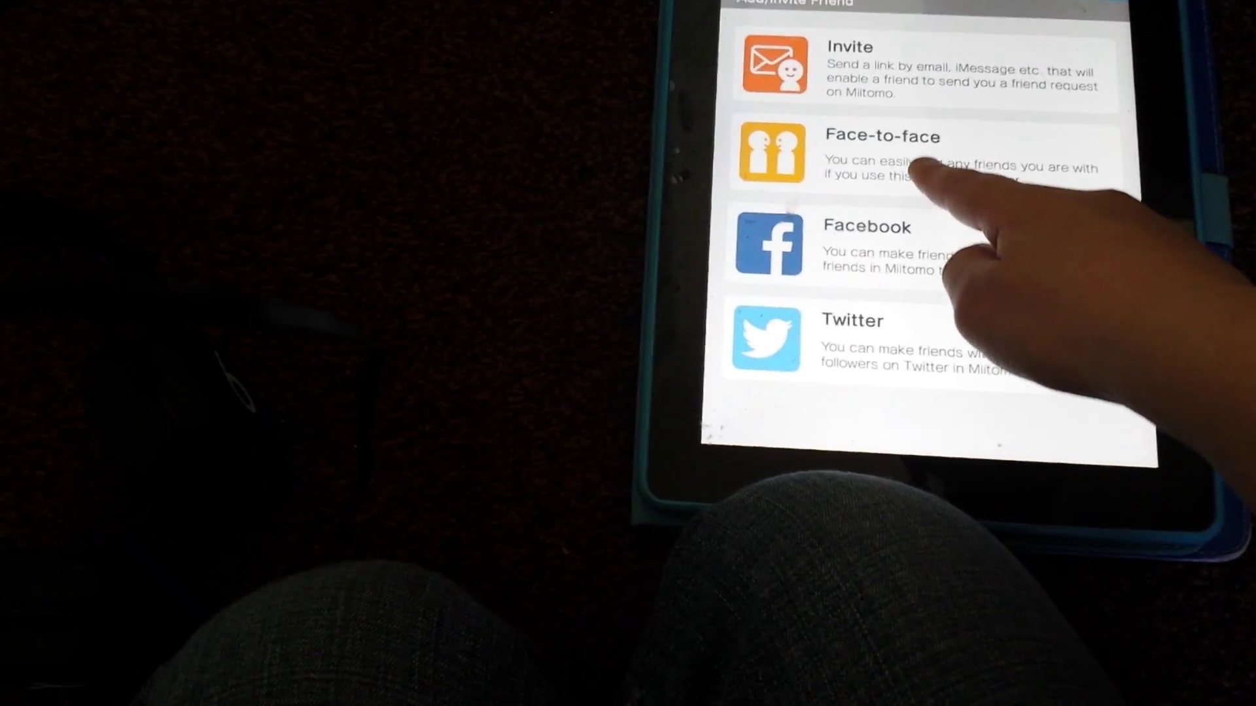
click(923, 158)
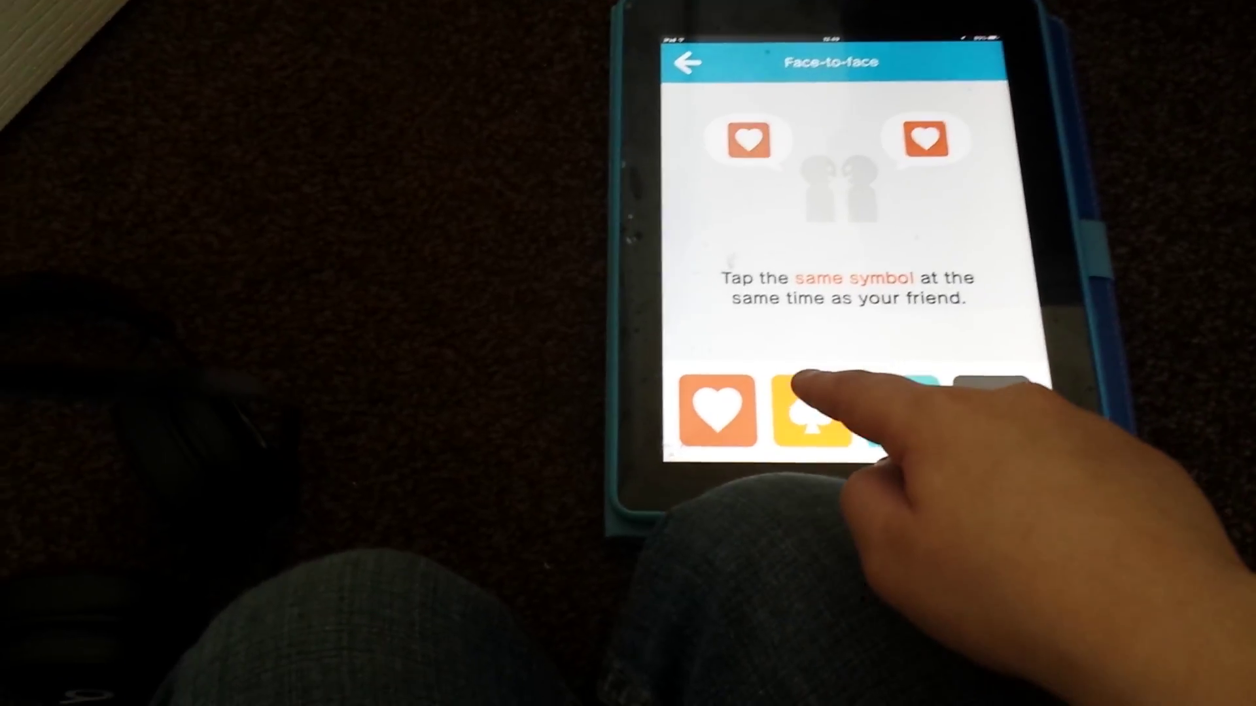
click(804, 402)
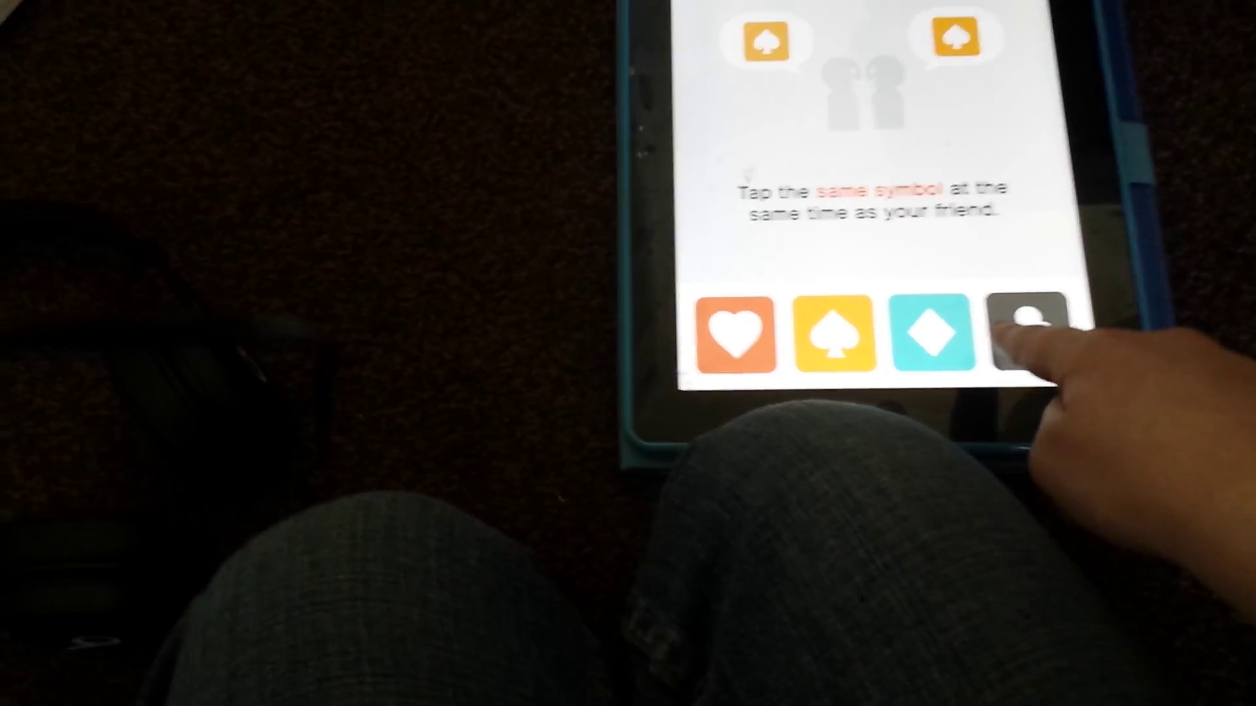
click(1074, 371)
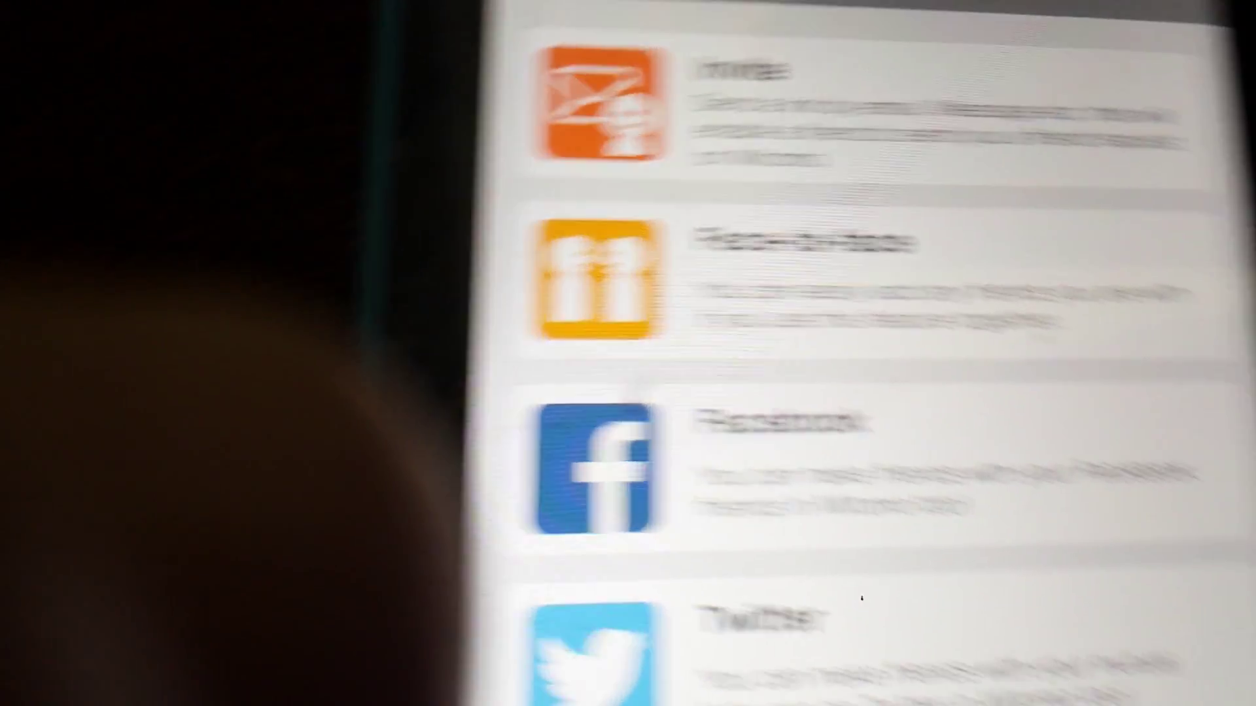
Choose Face-to-face again to add a friend in person.
click(726, 348)
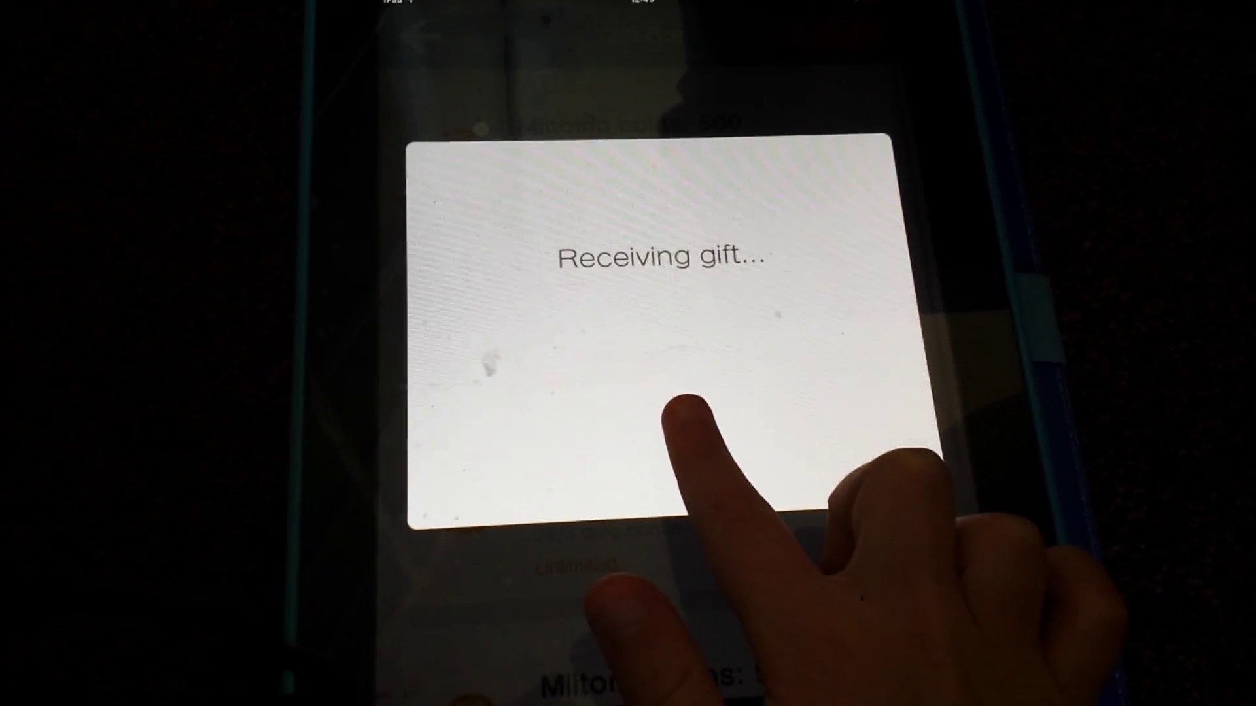
Confirm the Received gift dialog with OK.
click(642, 471)
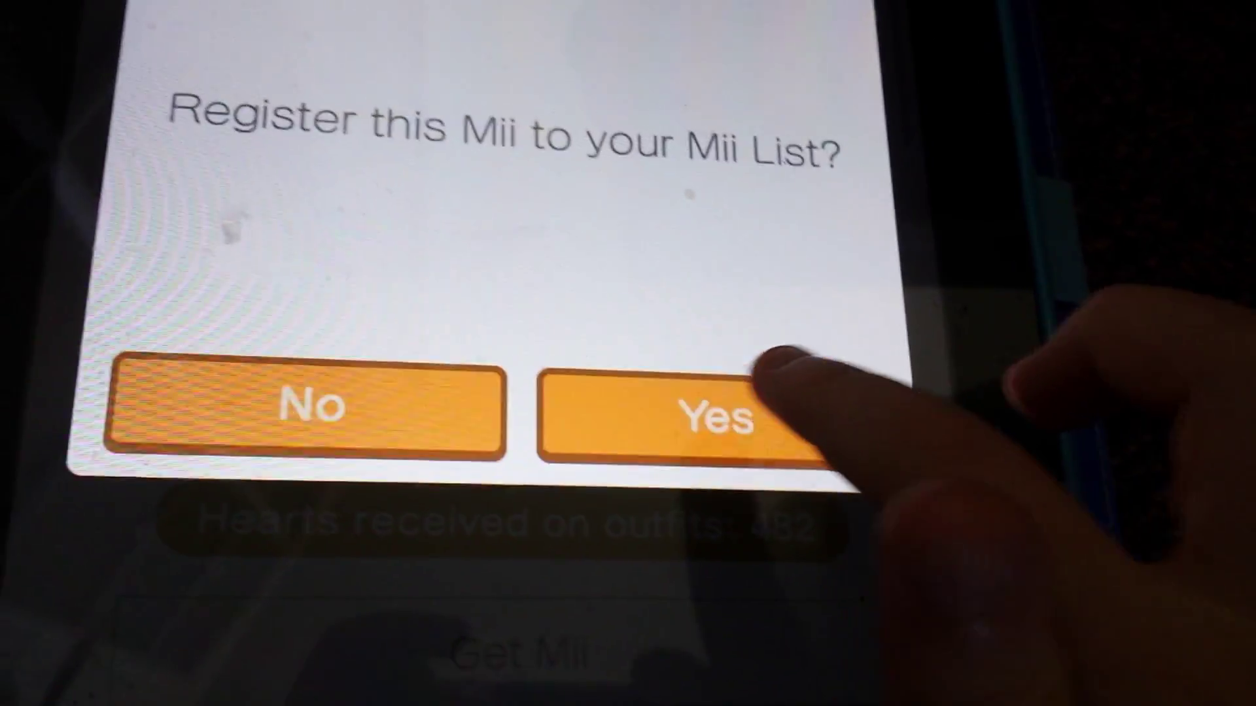
Register the received Mii to the Mii List and accept trying on its clothing.
click(785, 403)
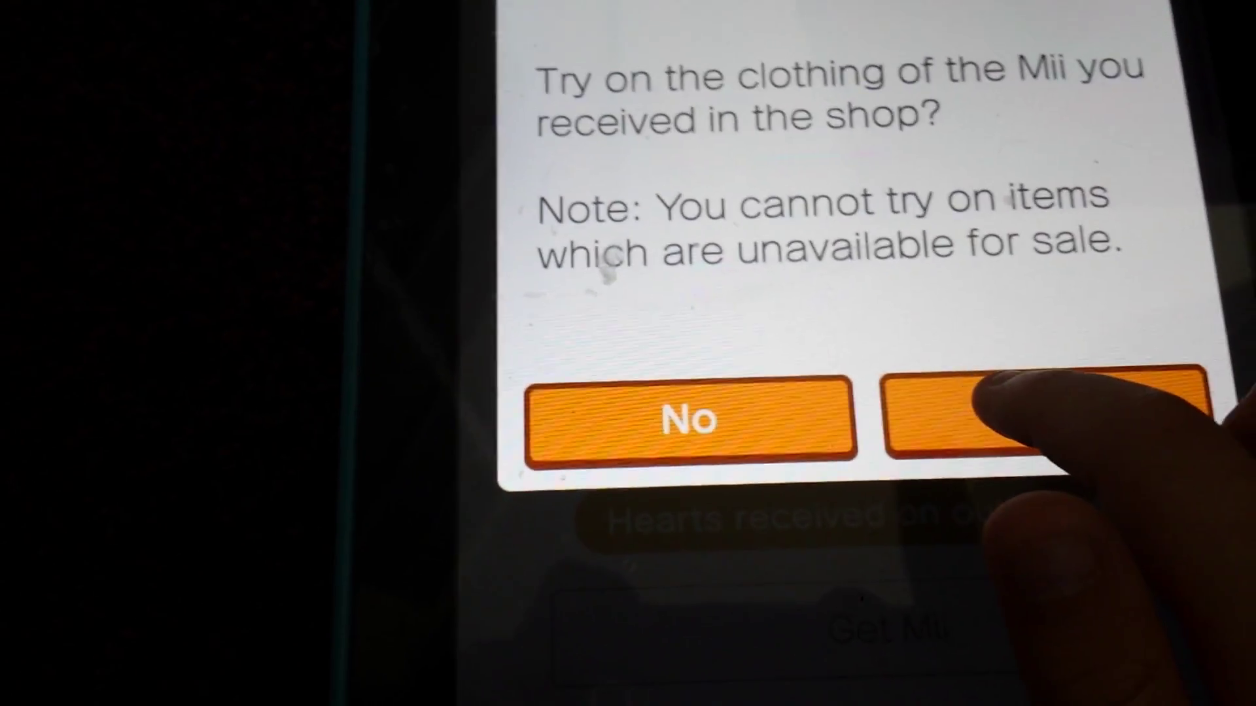
click(981, 432)
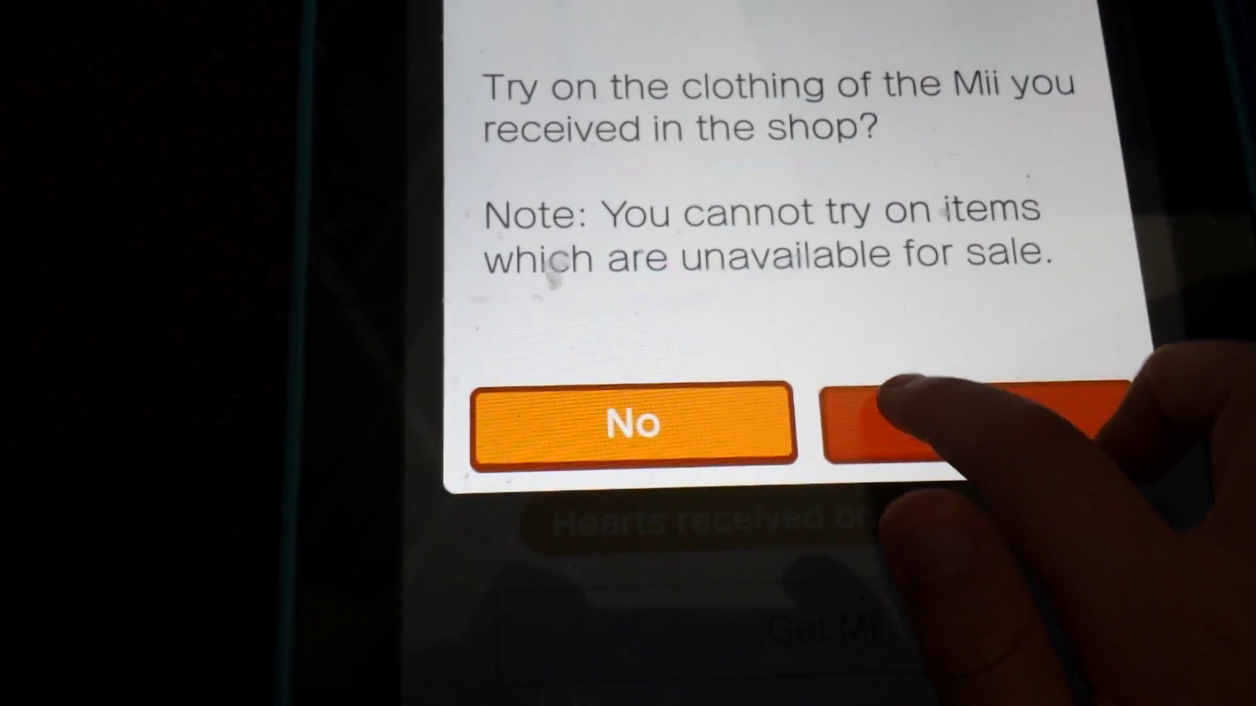